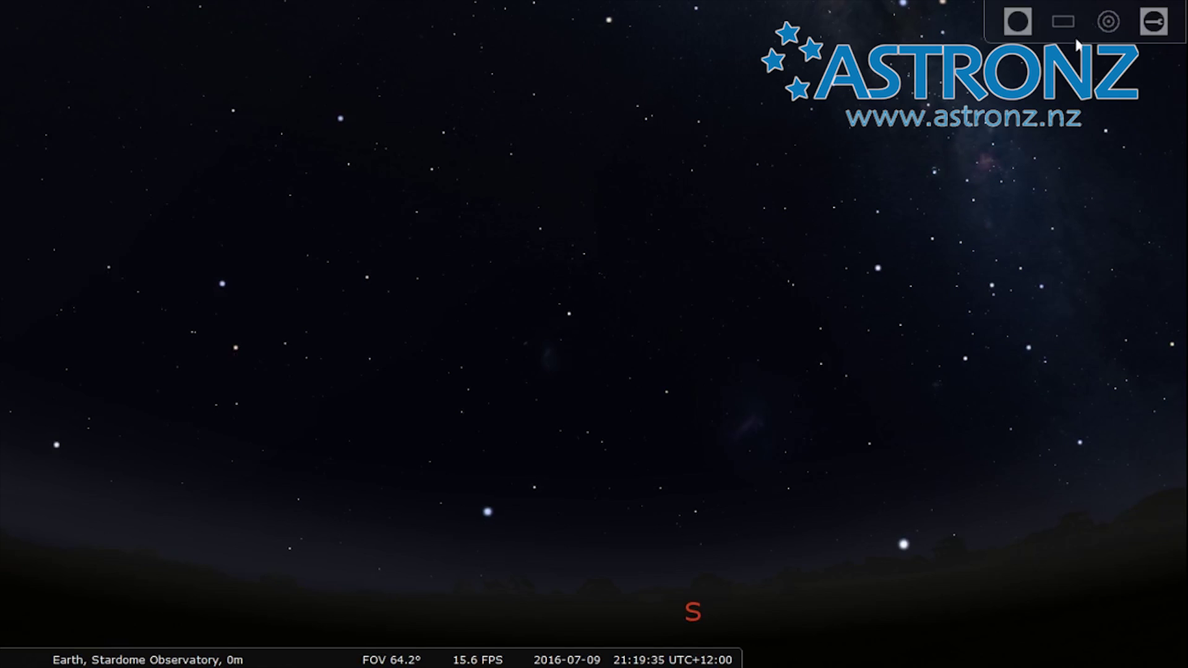
Show the PoleMaster sensor frame and pan west to centre the bright Milky Way star group
{"action": "left_click", "coordinate": [1063, 21]}
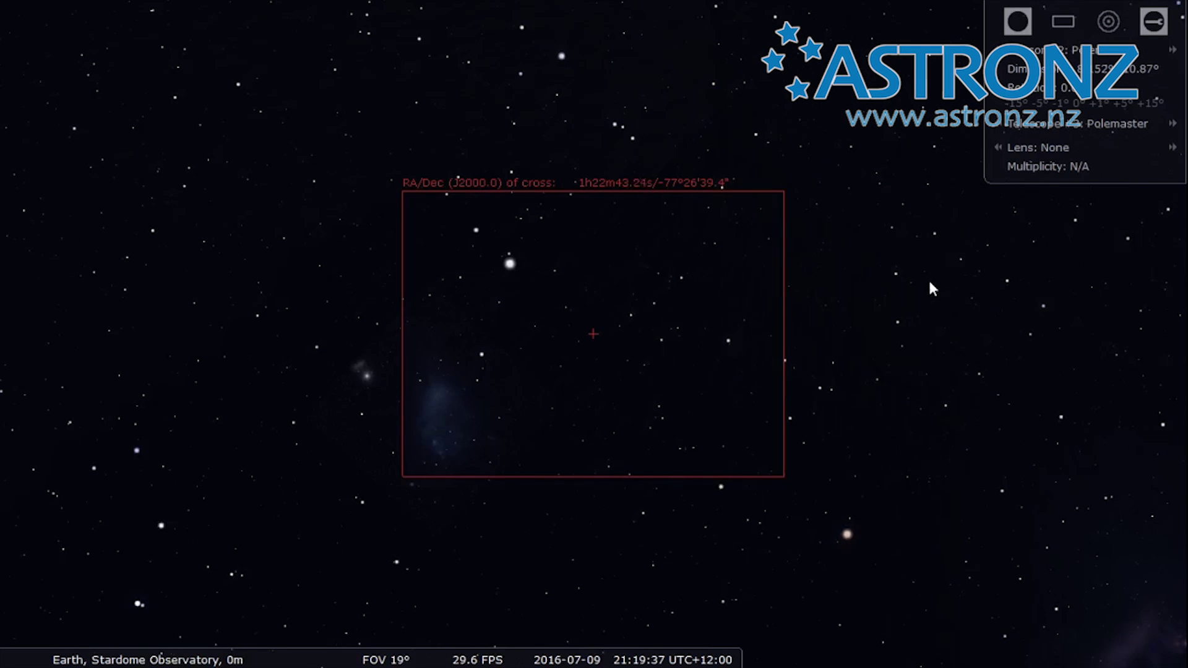
{"action": "scroll", "coordinate": [932, 291], "scroll_direction": "down", "scroll_amount": 8}
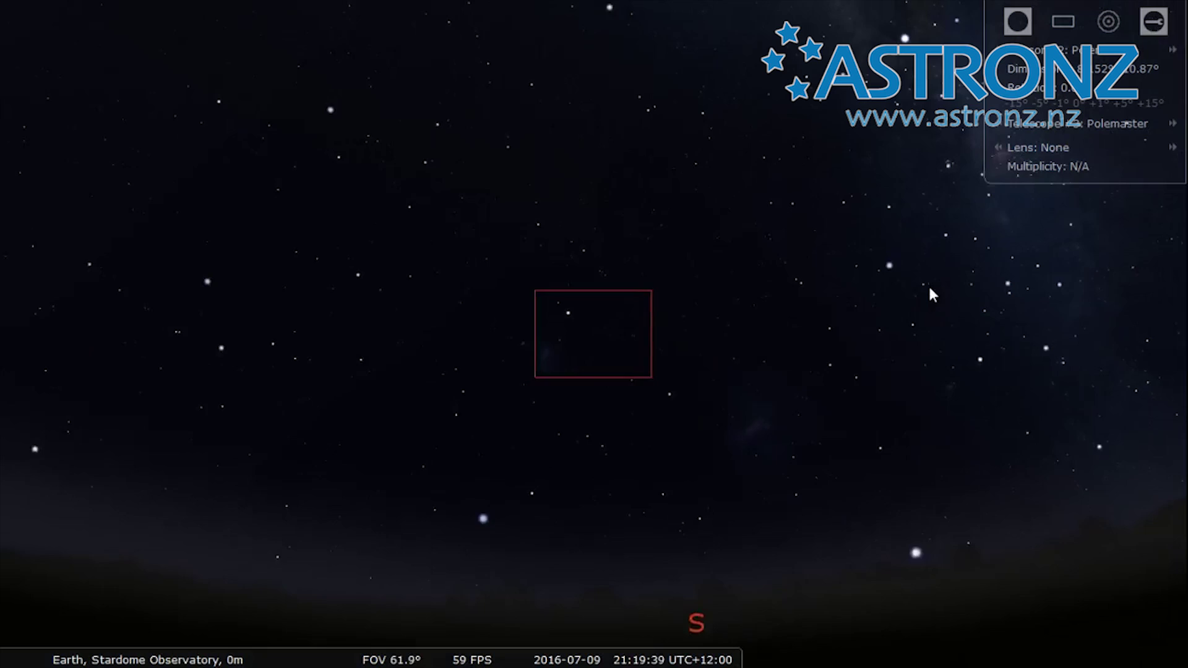
{"action": "mouse_move", "coordinate": [832, 362]}
{"action": "left_mouse_down"}
{"action": "mouse_move", "coordinate": [735, 313]}
{"action": "mouse_move", "coordinate": [658, 331]}
{"action": "mouse_move", "coordinate": [555, 464]}
{"action": "left_mouse_up"}
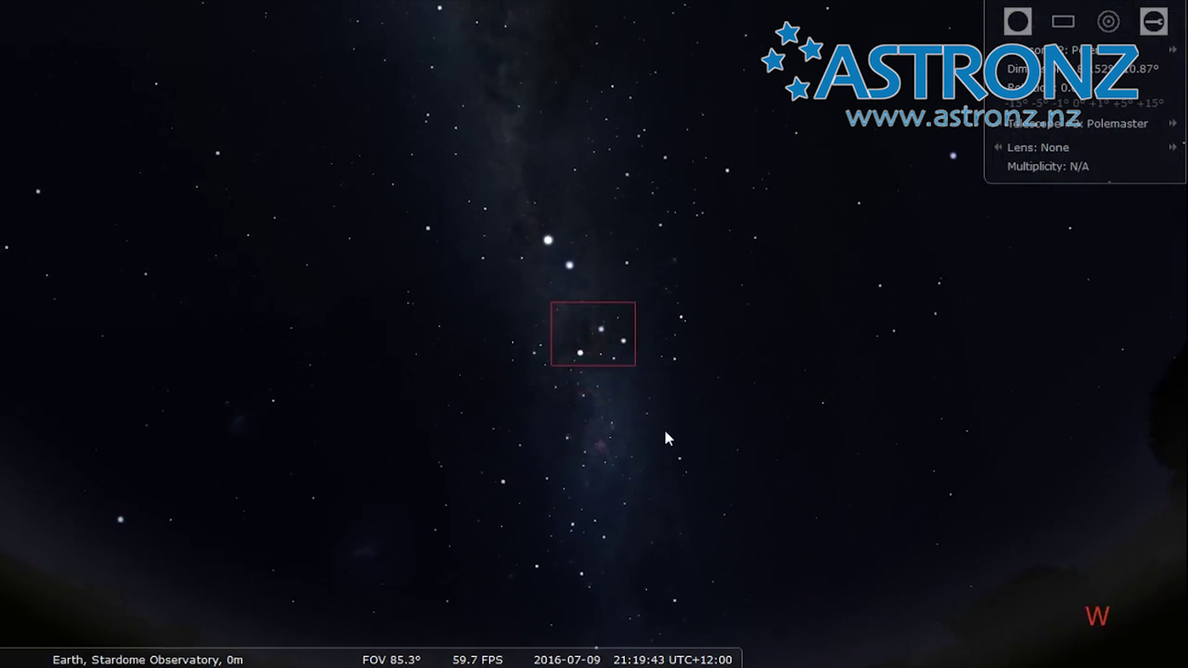
{"action": "left_click_drag", "start_coordinate": [666, 410], "coordinate": [647, 422]}
{"action": "scroll", "coordinate": [653, 407], "scroll_direction": "up", "scroll_amount": 5}
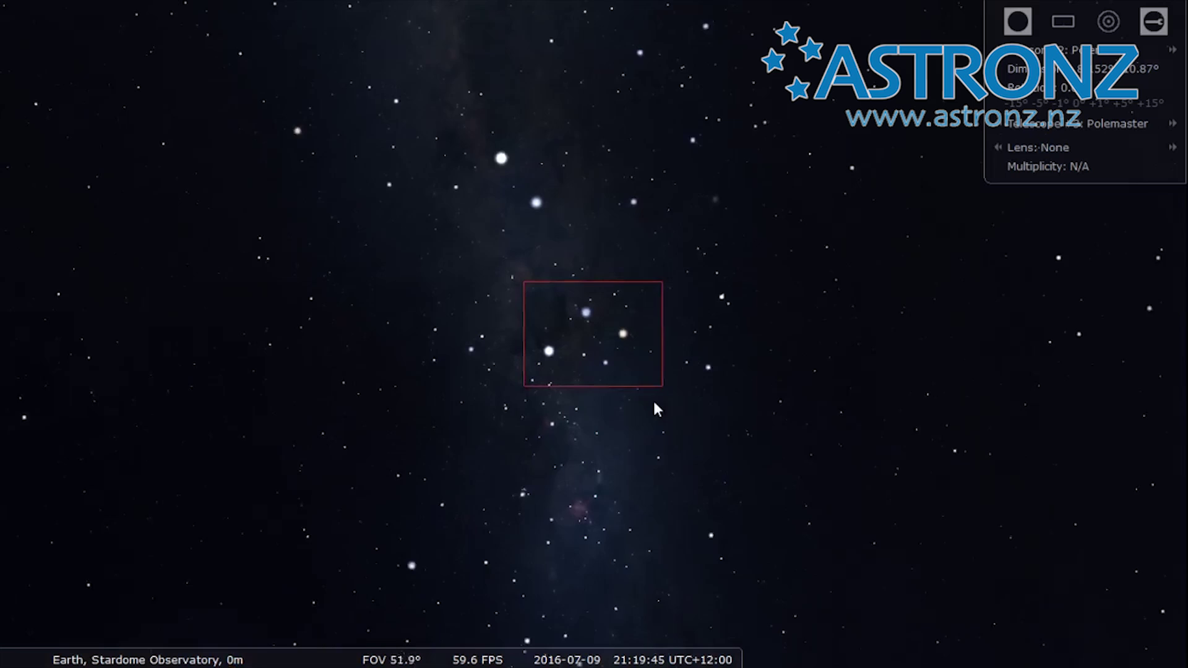
{"action": "mouse_move", "coordinate": [774, 445]}
{"action": "left_mouse_down"}
{"action": "mouse_move", "coordinate": [802, 455]}
{"action": "mouse_move", "coordinate": [791, 439]}
{"action": "left_mouse_up"}
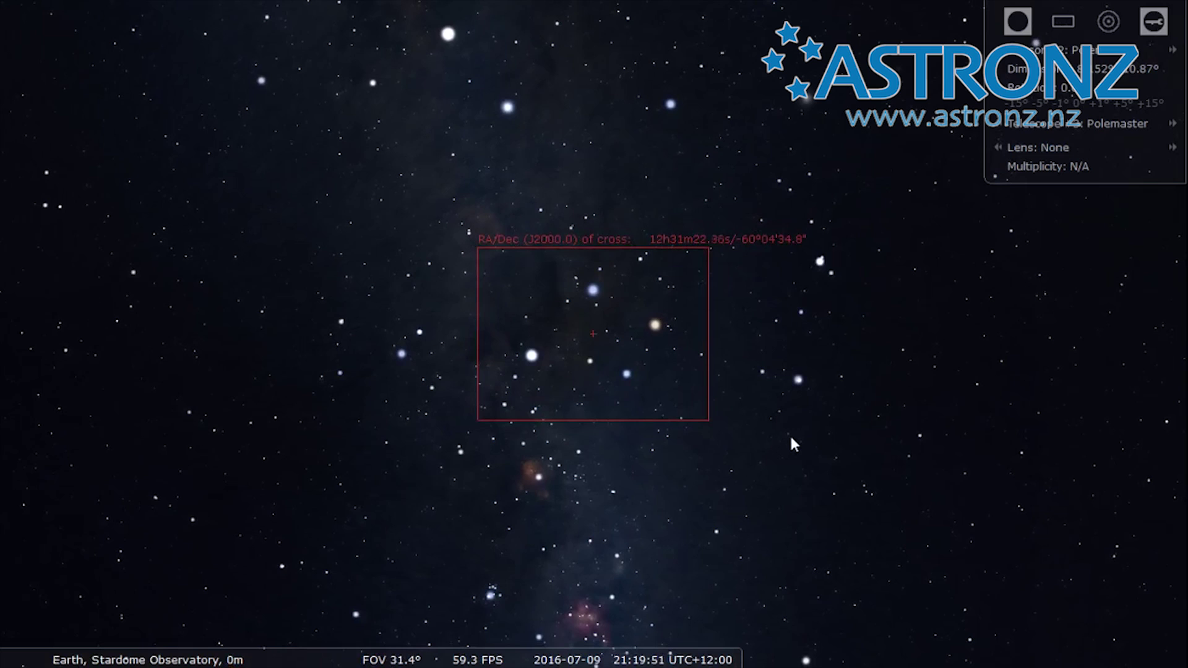
Widen the sky to a 64.2° field of view and hide the sensor frame overlay
{"action": "scroll", "coordinate": [791, 438], "scroll_direction": "down", "scroll_amount": 5}
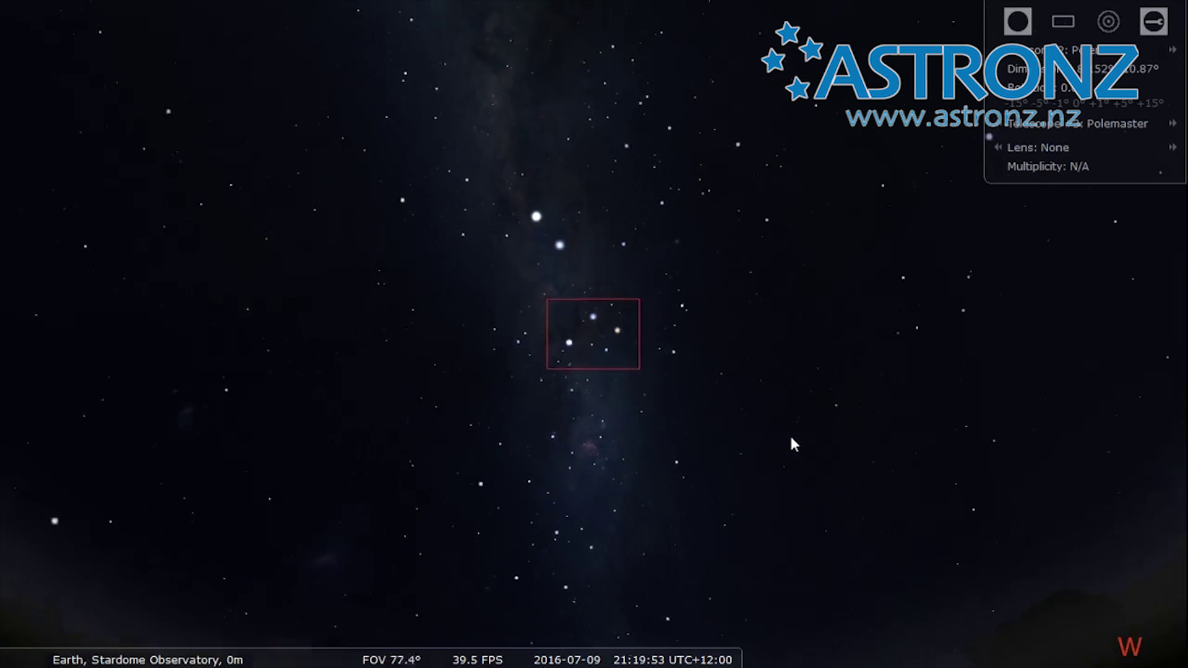
{"action": "scroll", "coordinate": [792, 440], "scroll_direction": "down", "scroll_amount": 3}
{"action": "left_click_drag", "start_coordinate": [674, 459], "coordinate": [785, 381]}
{"action": "left_click", "coordinate": [1062, 21]}
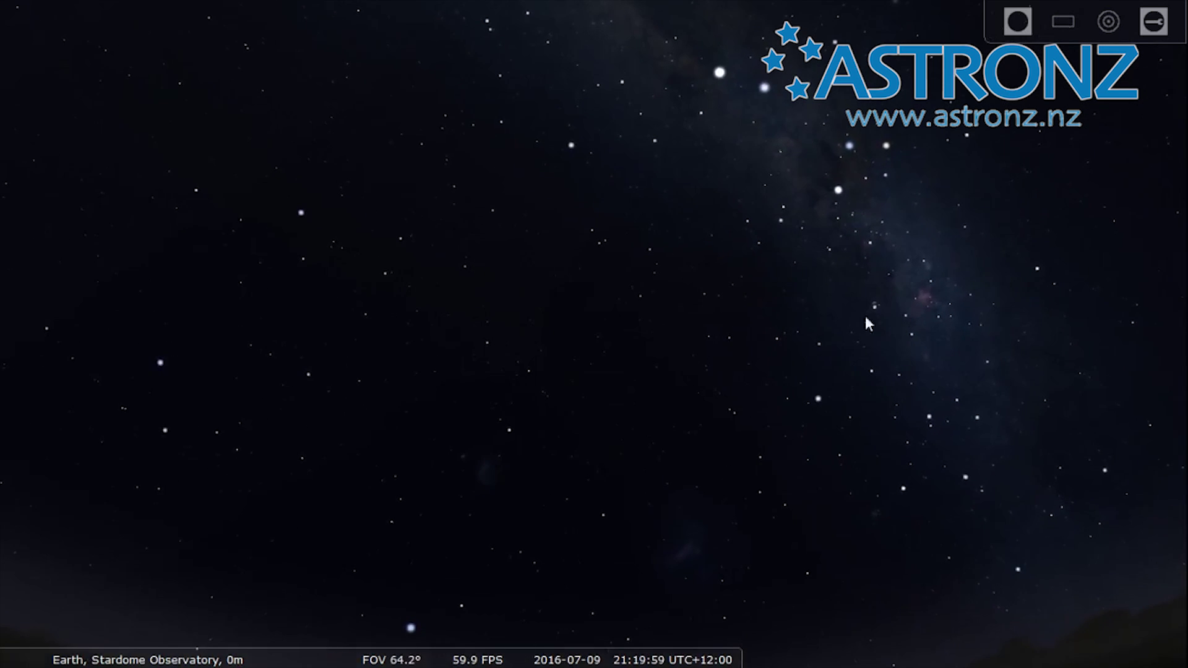
Pan to the south celestial pole around the Small Magellanic Cloud at a 27.9° field of view
{"action": "left_click_drag", "start_coordinate": [757, 382], "coordinate": [730, 368]}
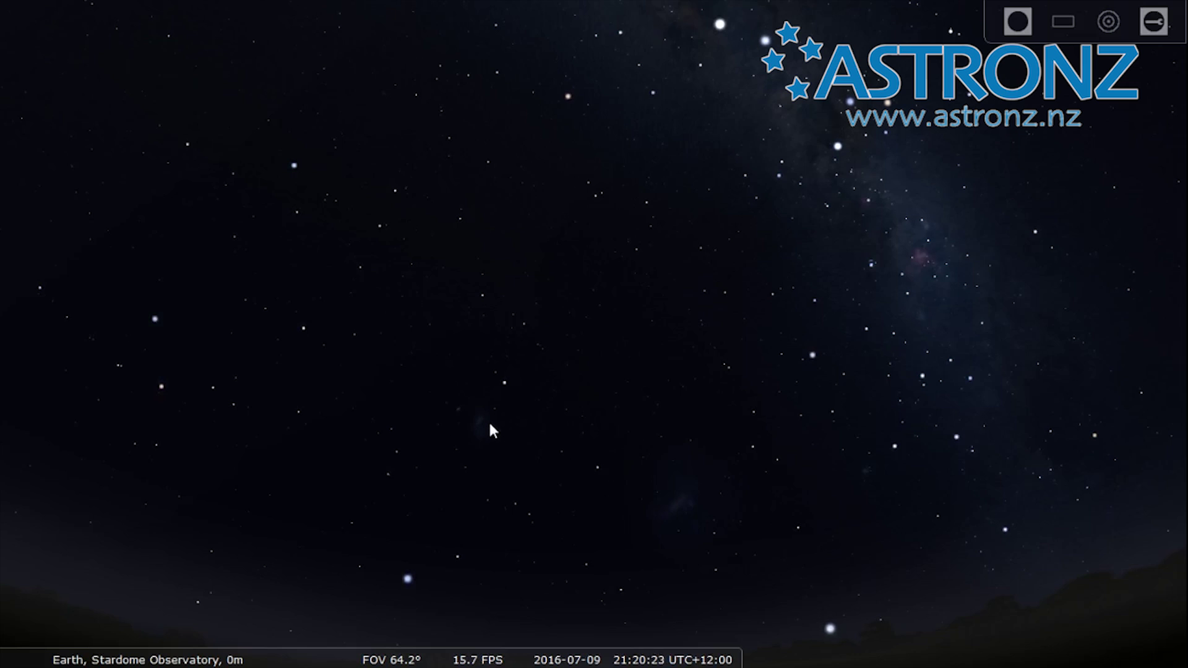
{"action": "scroll", "coordinate": [455, 409], "scroll_direction": "up", "scroll_amount": 3}
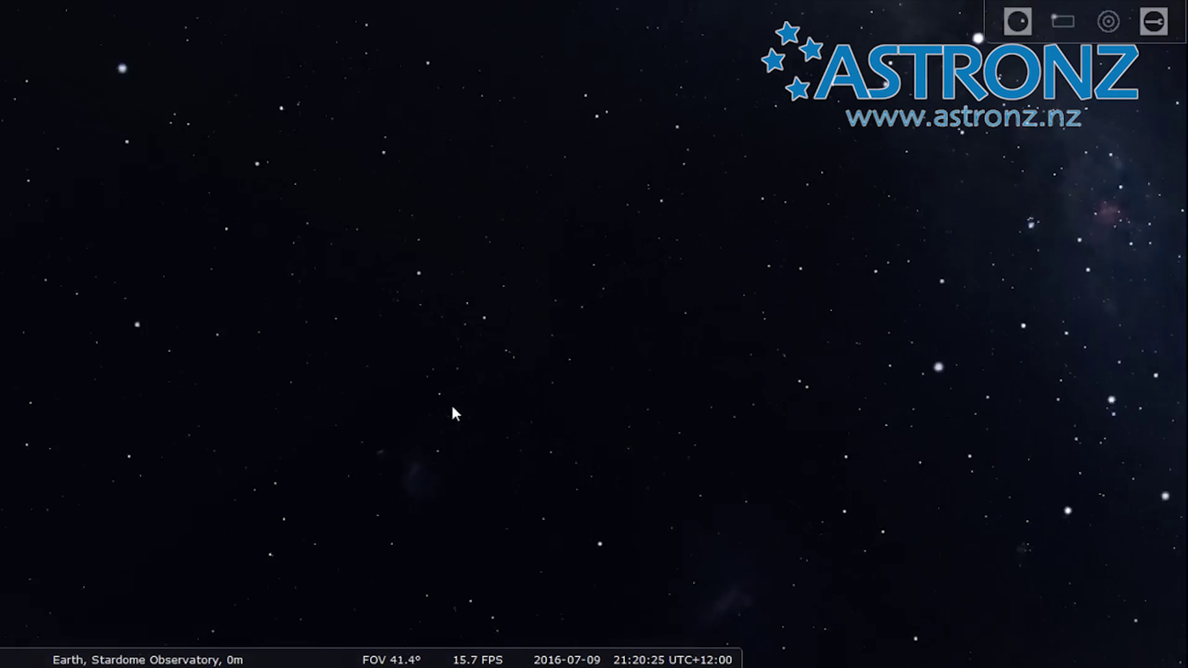
{"action": "scroll", "coordinate": [453, 412], "scroll_direction": "up", "scroll_amount": 2}
{"action": "left_click_drag", "start_coordinate": [438, 453], "coordinate": [743, 233]}
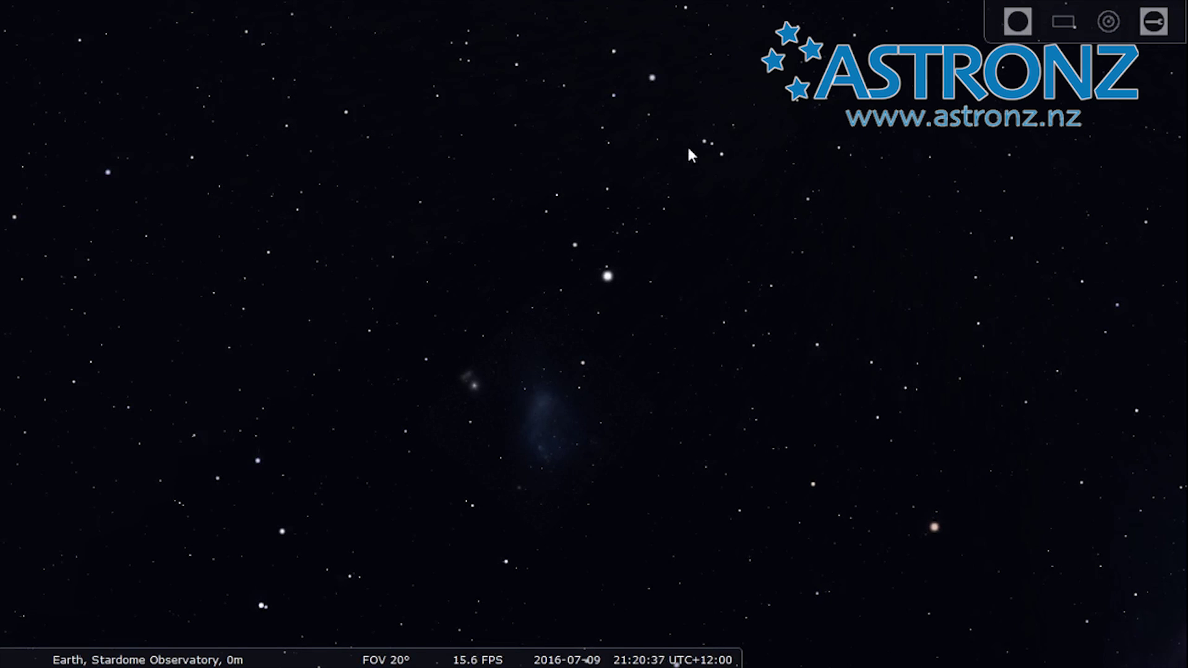
{"action": "left_click_drag", "start_coordinate": [716, 179], "coordinate": [671, 360]}
{"action": "scroll", "coordinate": [671, 361], "scroll_direction": "down", "scroll_amount": 3}
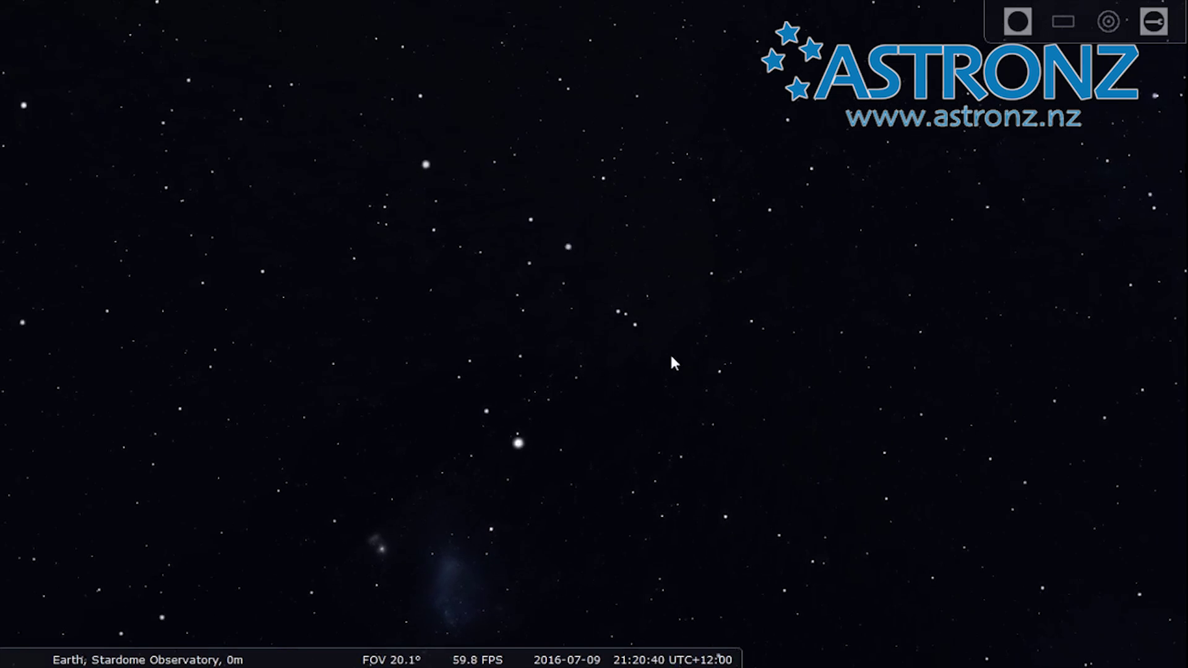
Show the sensor frame and pan it over the south celestial pole at a 37.1° field
{"action": "left_click", "coordinate": [1066, 24]}
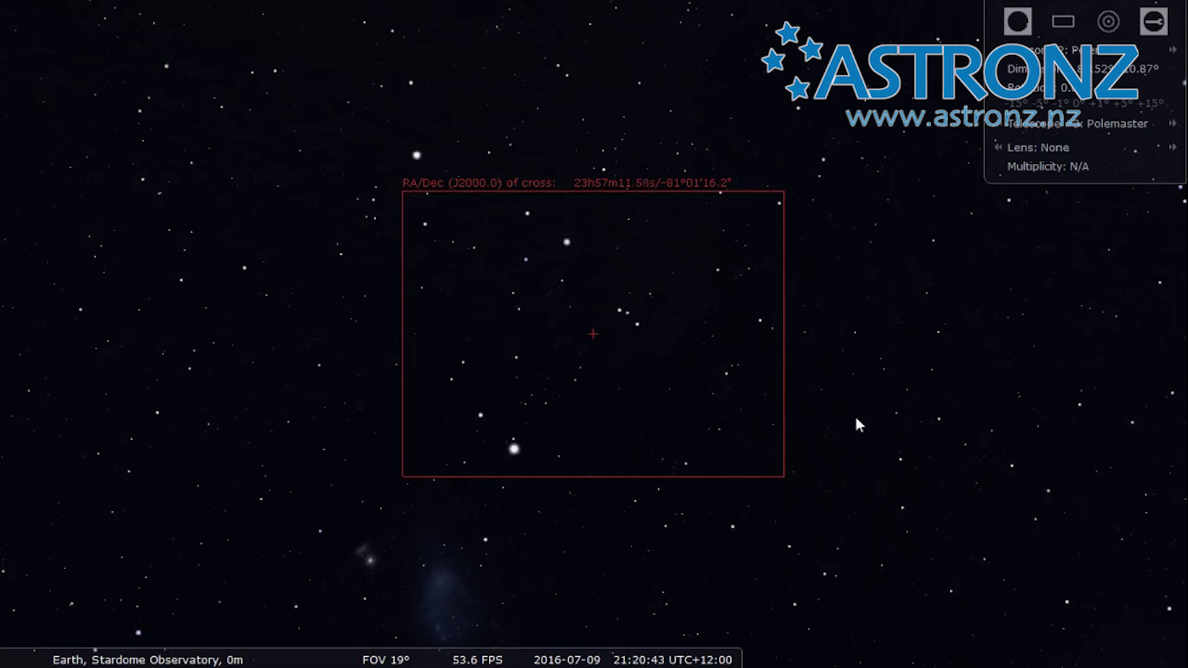
{"action": "left_click_drag", "start_coordinate": [845, 481], "coordinate": [773, 474]}
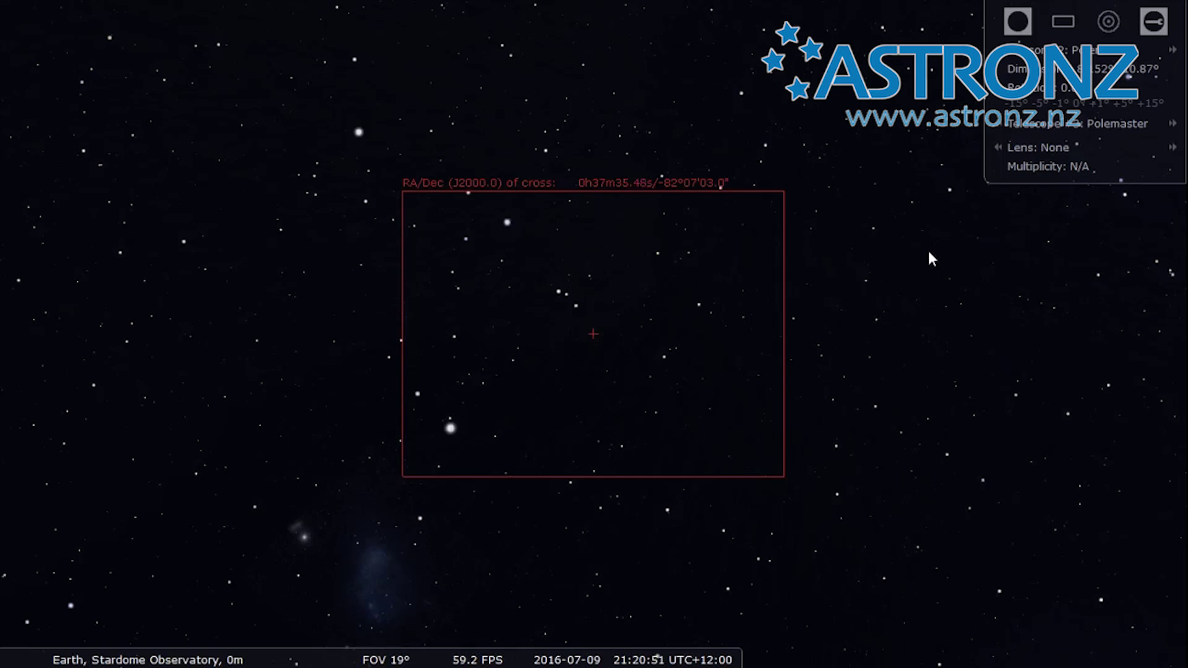
{"action": "left_click_drag", "start_coordinate": [928, 258], "coordinate": [829, 405]}
{"action": "scroll", "coordinate": [811, 406], "scroll_direction": "down", "scroll_amount": 2}
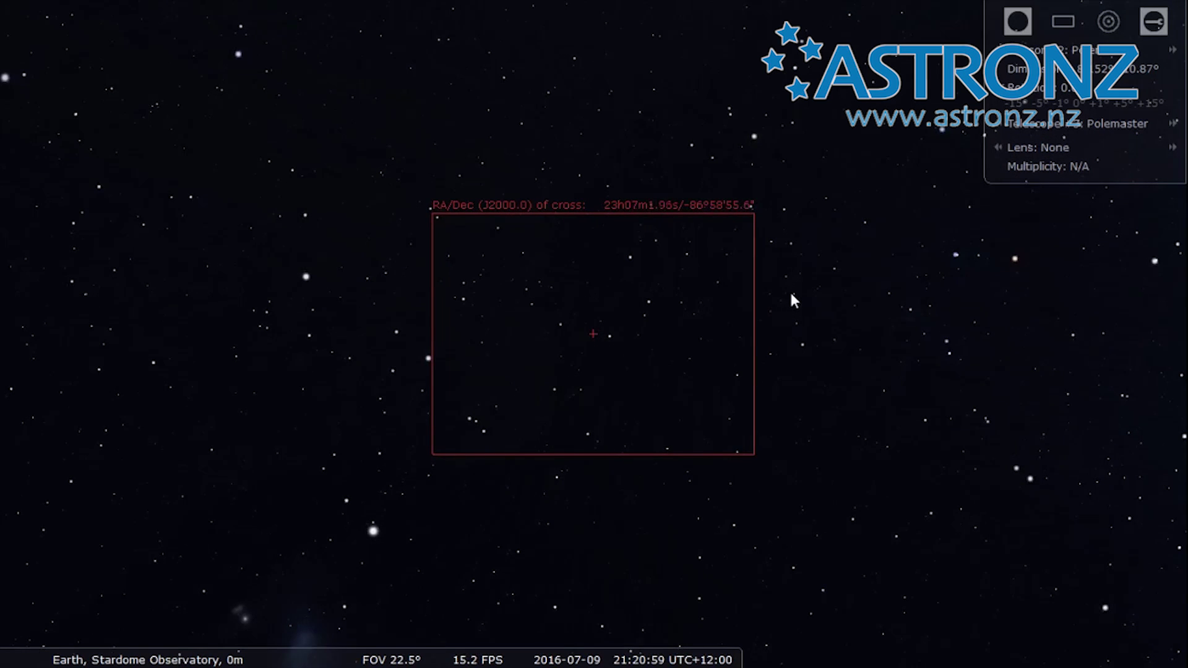
{"action": "left_click_drag", "start_coordinate": [793, 301], "coordinate": [726, 339]}
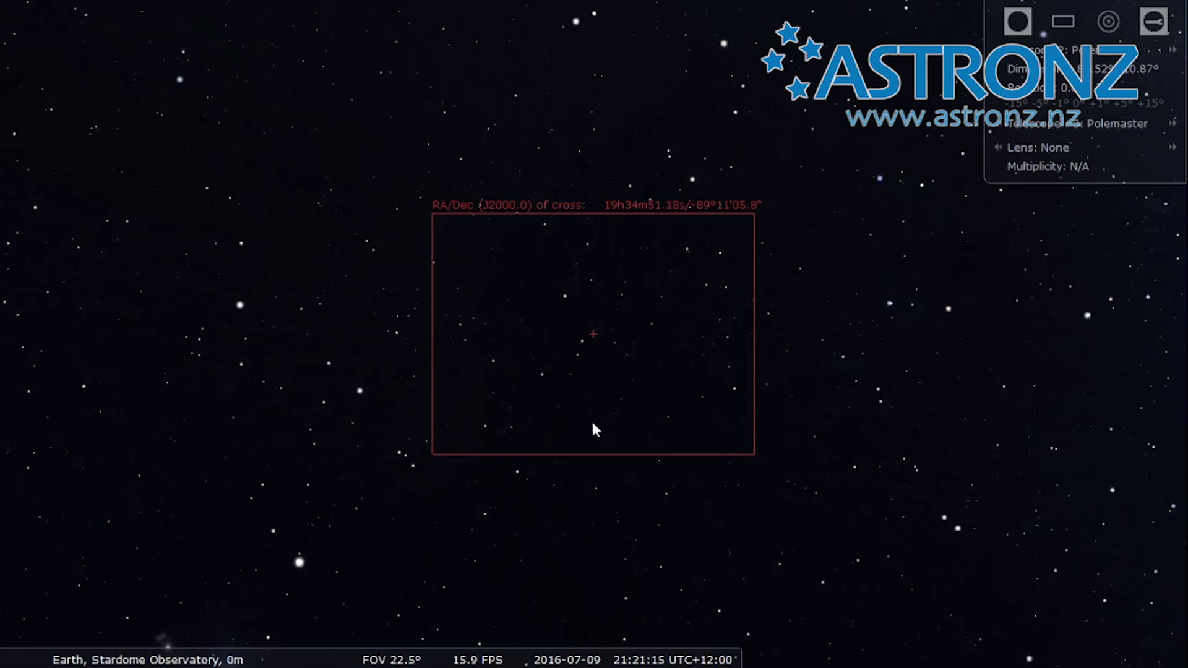
{"action": "scroll", "coordinate": [592, 430], "scroll_direction": "down", "scroll_amount": 3}
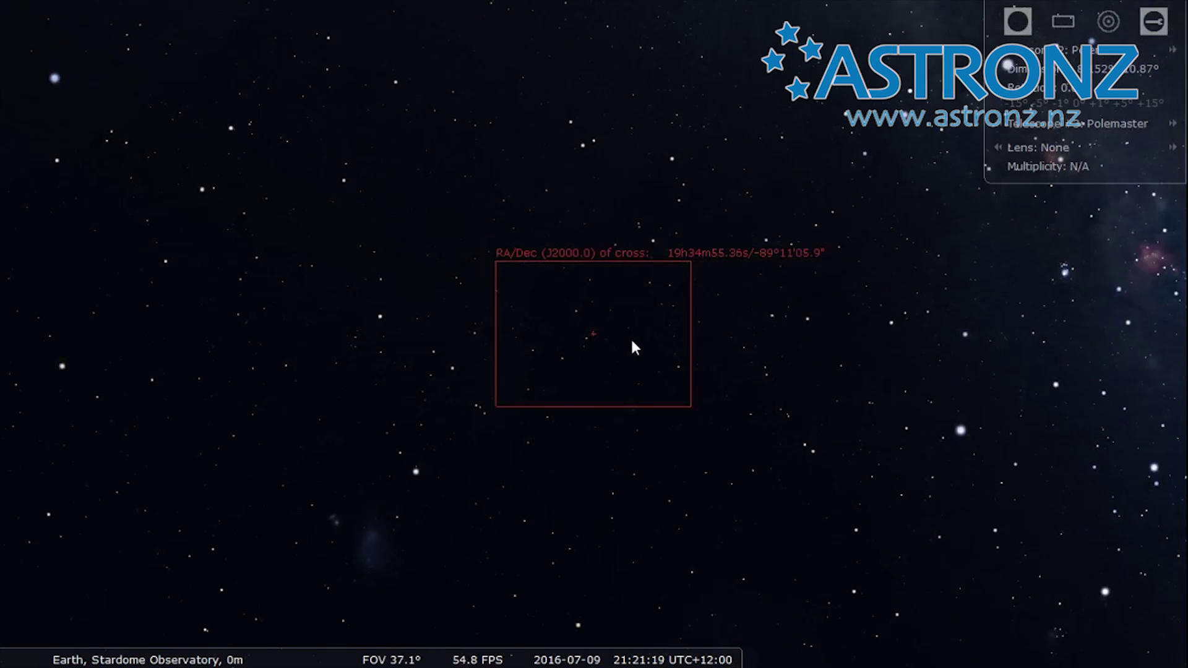
{"action": "left_click_drag", "start_coordinate": [633, 340], "coordinate": [715, 275]}
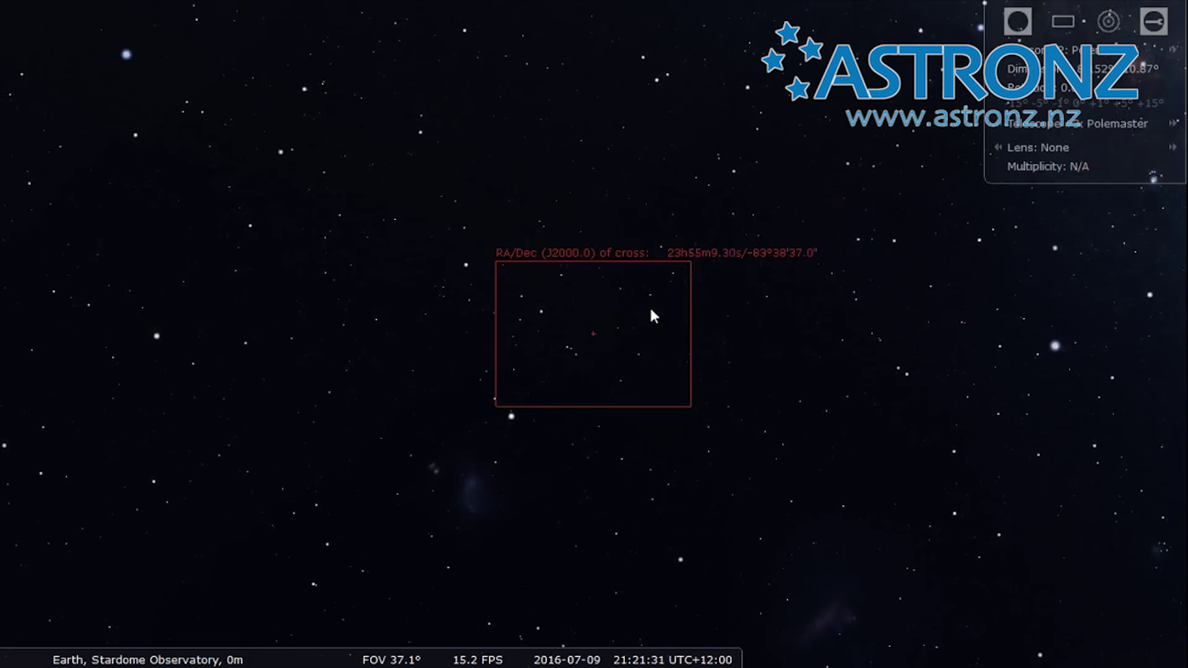
{"action": "left_click_drag", "start_coordinate": [651, 310], "coordinate": [618, 344]}
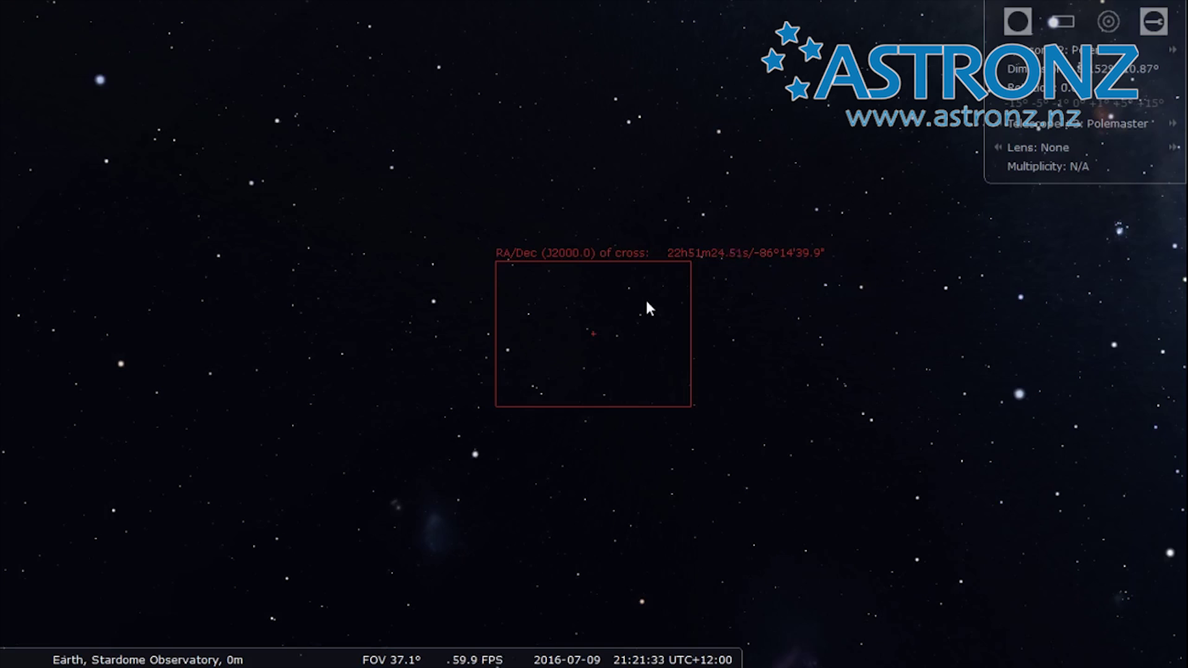
{"action": "mouse_move", "coordinate": [12, 402]}
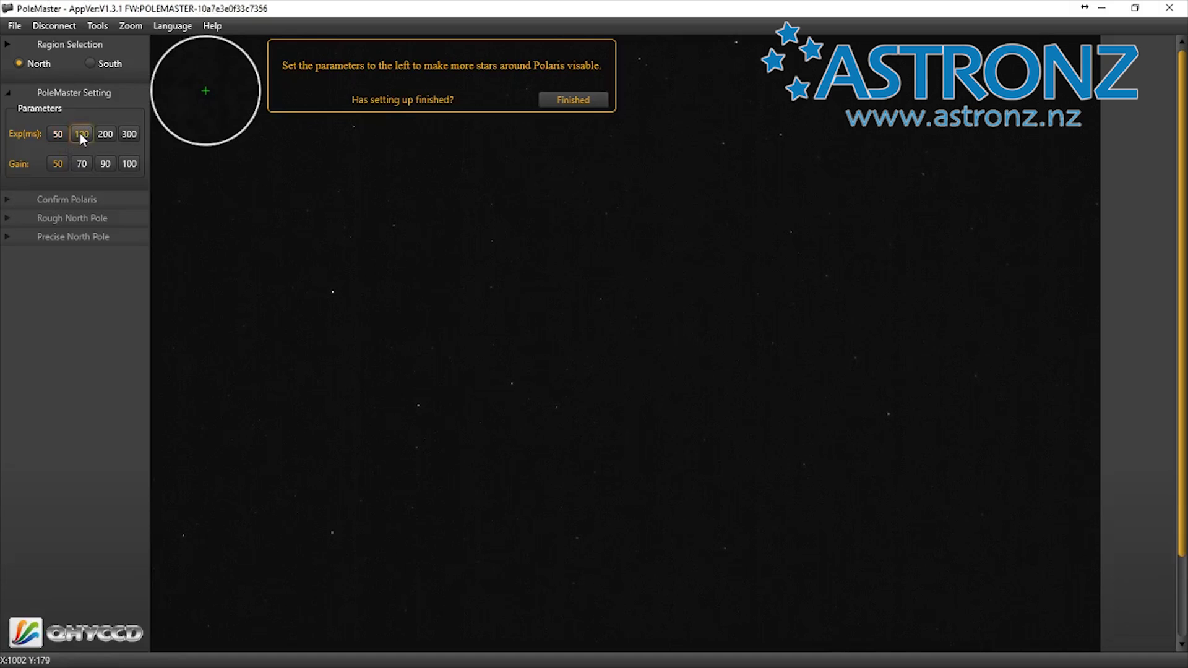
Set exposure to 200 ms, gain to 70, and the region to South
{"action": "left_click", "coordinate": [110, 131]}
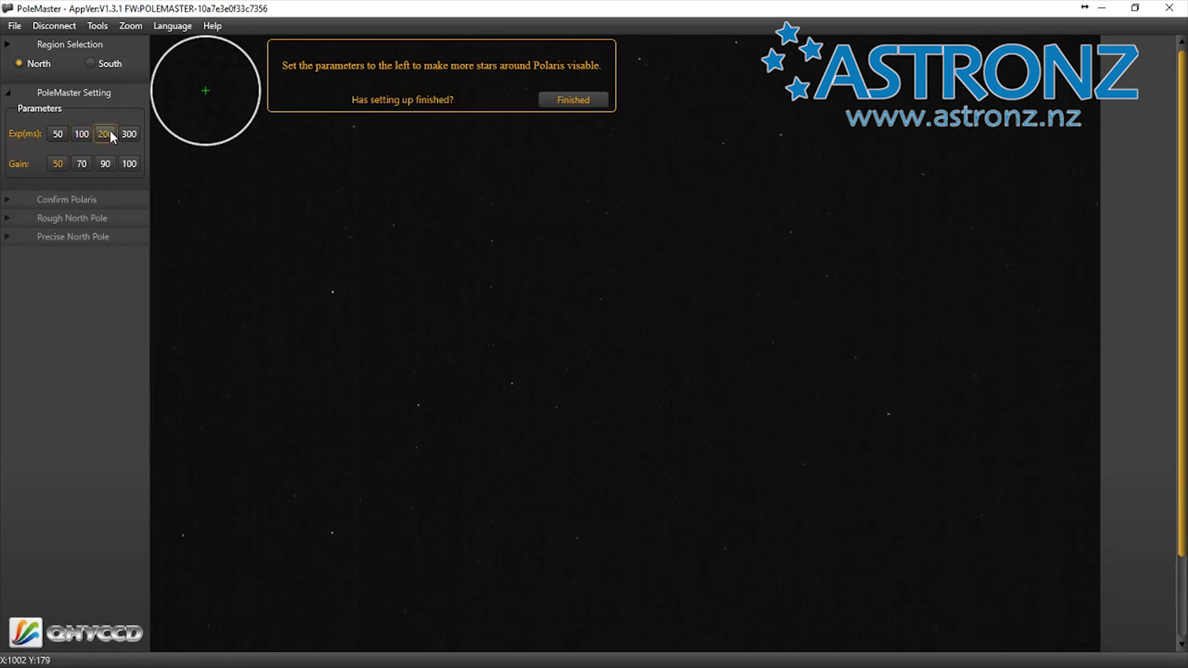
{"action": "left_click", "coordinate": [83, 166]}
{"action": "left_click", "coordinate": [90, 63]}
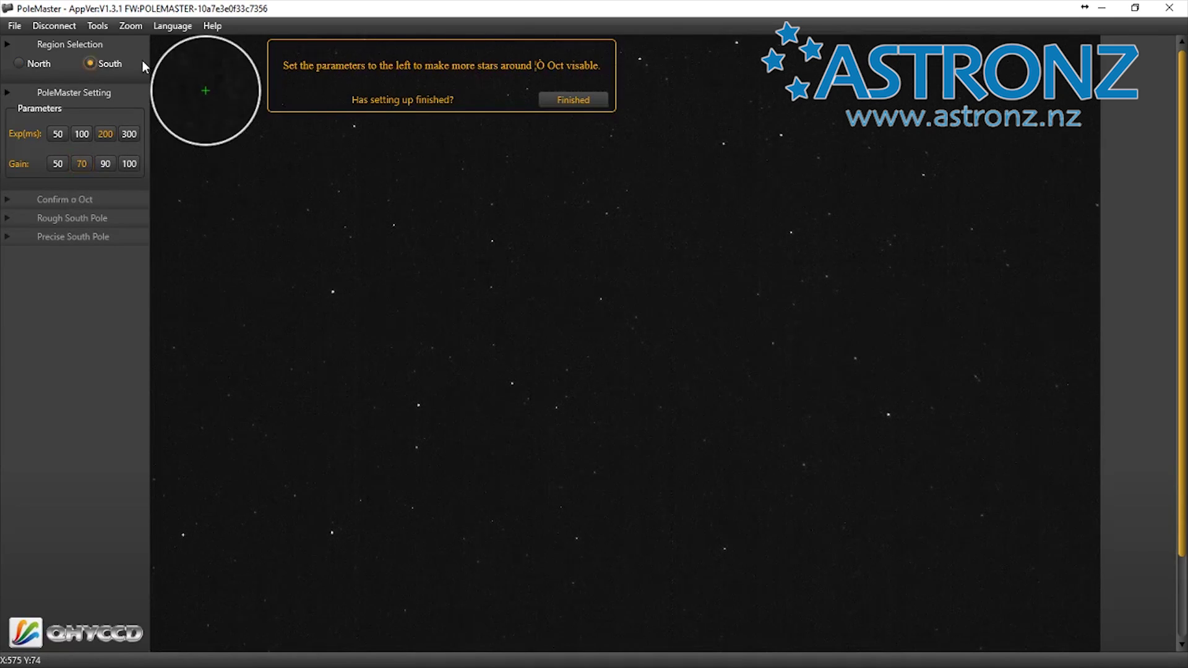
Finish camera setup, mark σ Oct, and rotate the star template to match surrounding stars
{"action": "left_click", "coordinate": [570, 106]}
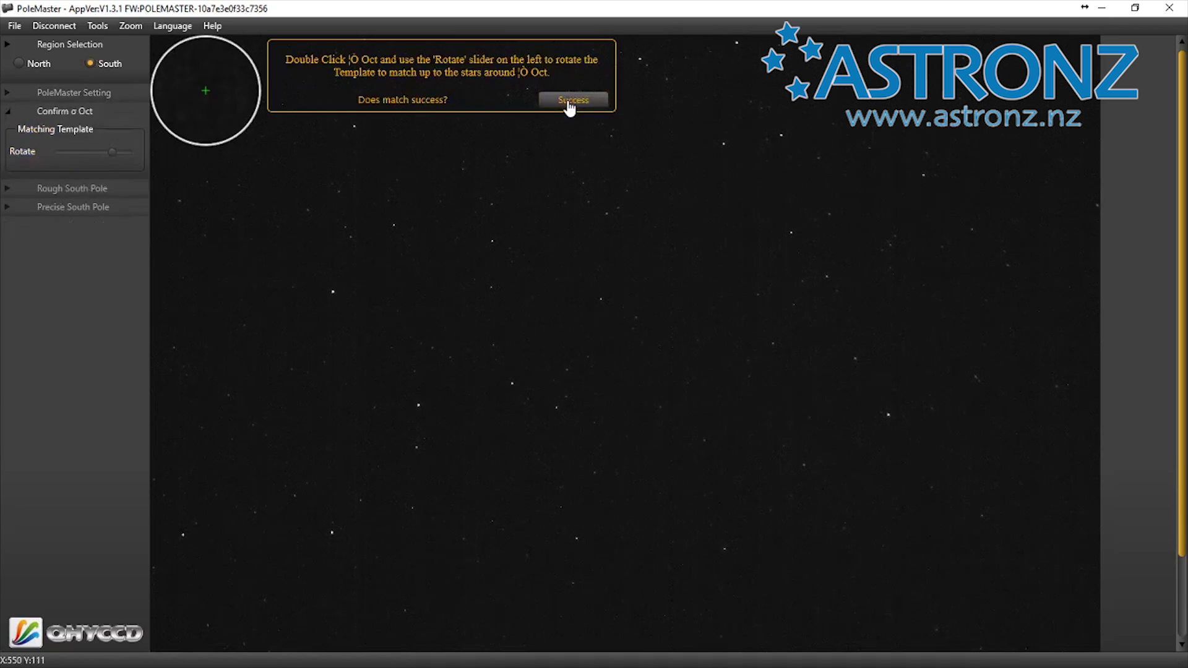
{"action": "double_click", "coordinate": [420, 407]}
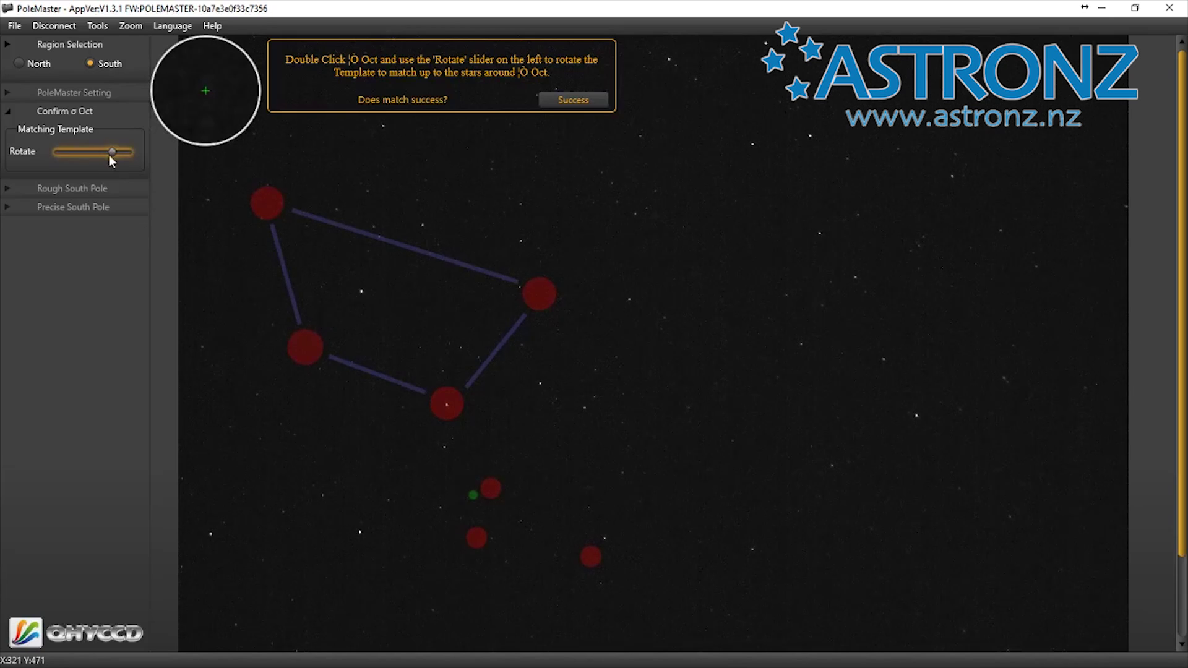
{"action": "mouse_move", "coordinate": [109, 155]}
{"action": "left_mouse_down"}
{"action": "mouse_move", "coordinate": [79, 152]}
{"action": "mouse_move", "coordinate": [98, 154]}
{"action": "left_mouse_up"}
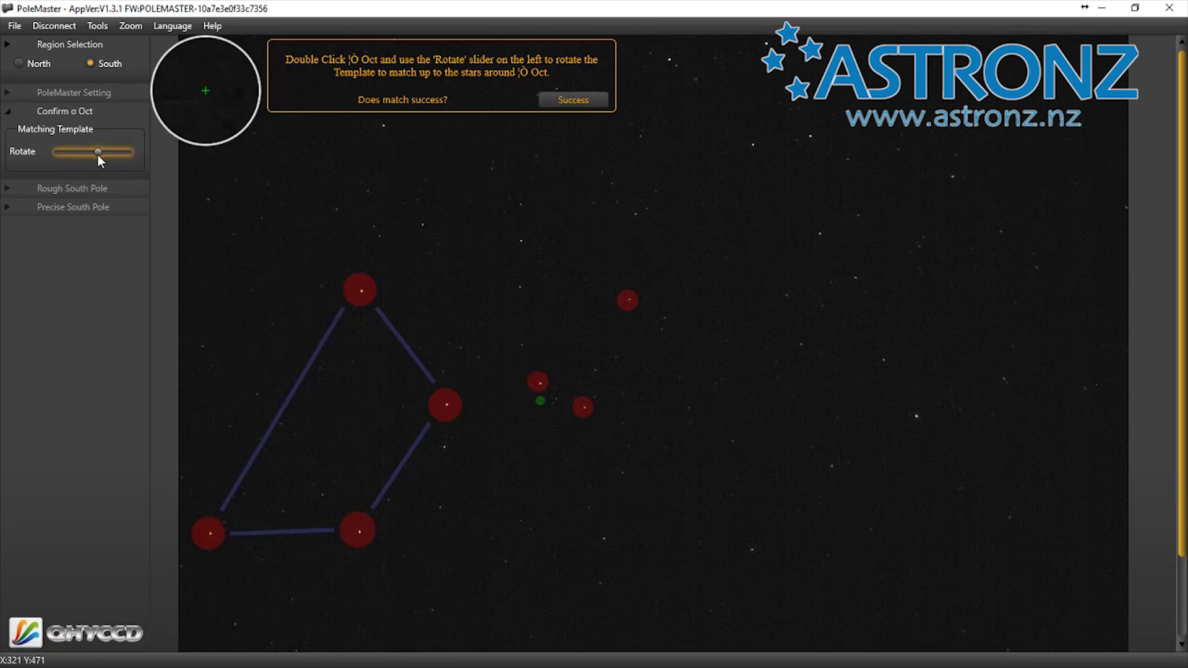
Accept the σ Oct template match and decline reusing the last axis centre
{"action": "left_click", "coordinate": [579, 101]}
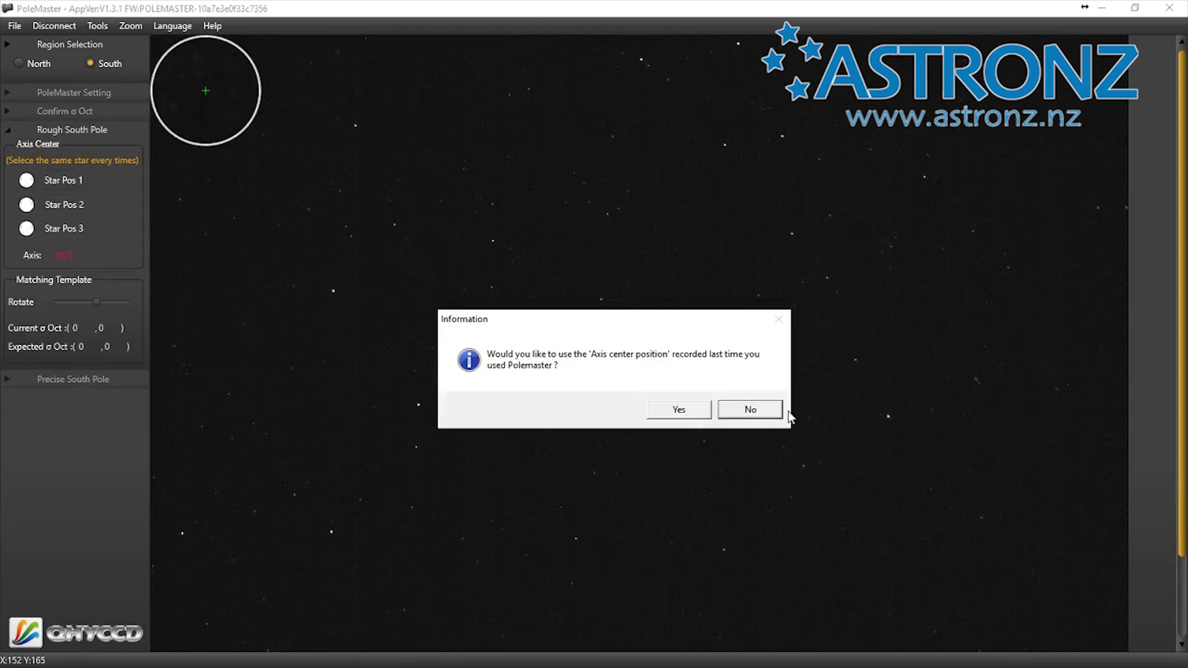
{"action": "left_click", "coordinate": [749, 410]}
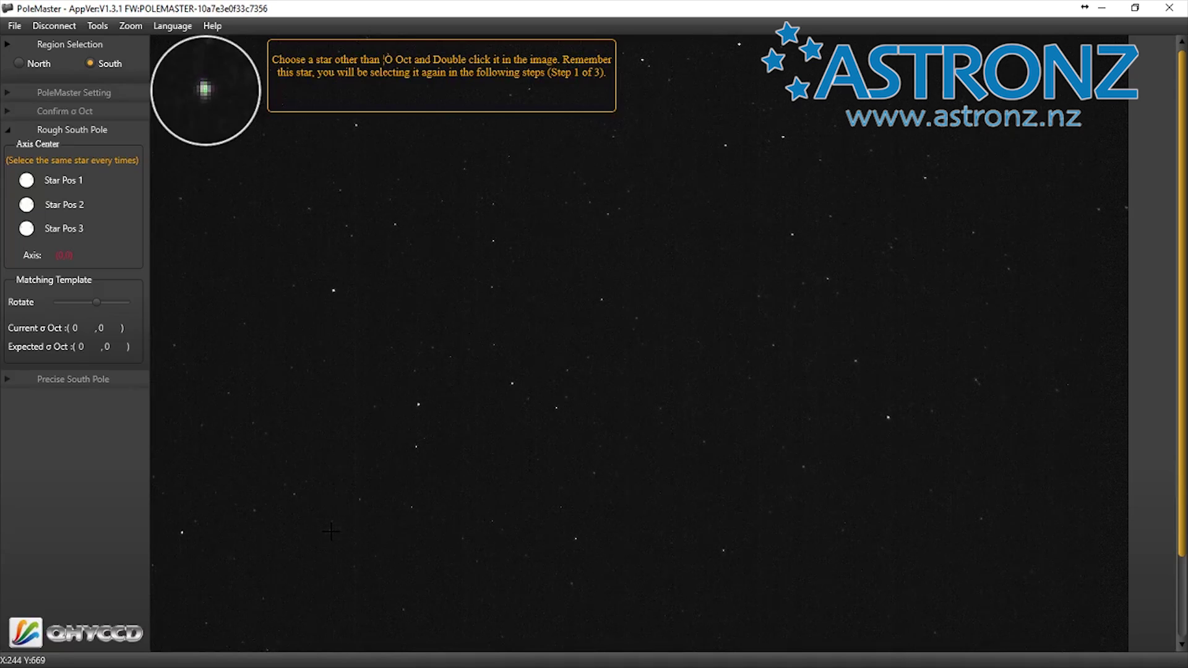
Record the reference star's first and second positions, confirming the RA rotation between them
{"action": "double_click", "coordinate": [331, 531]}
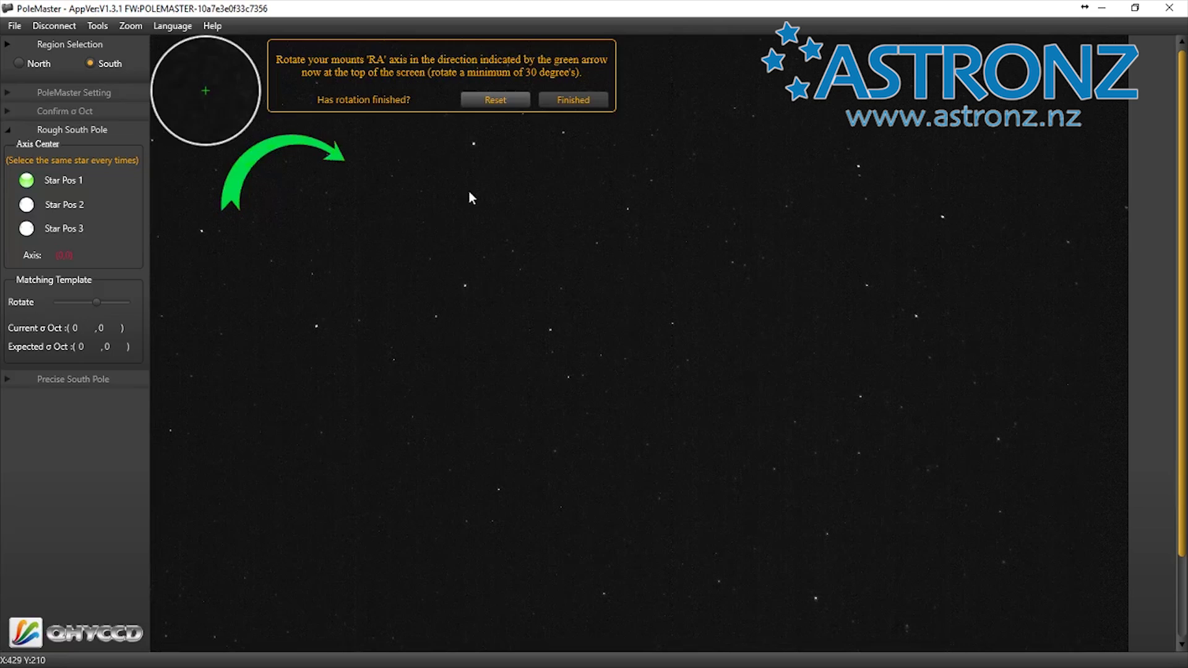
{"action": "left_click", "coordinate": [571, 113]}
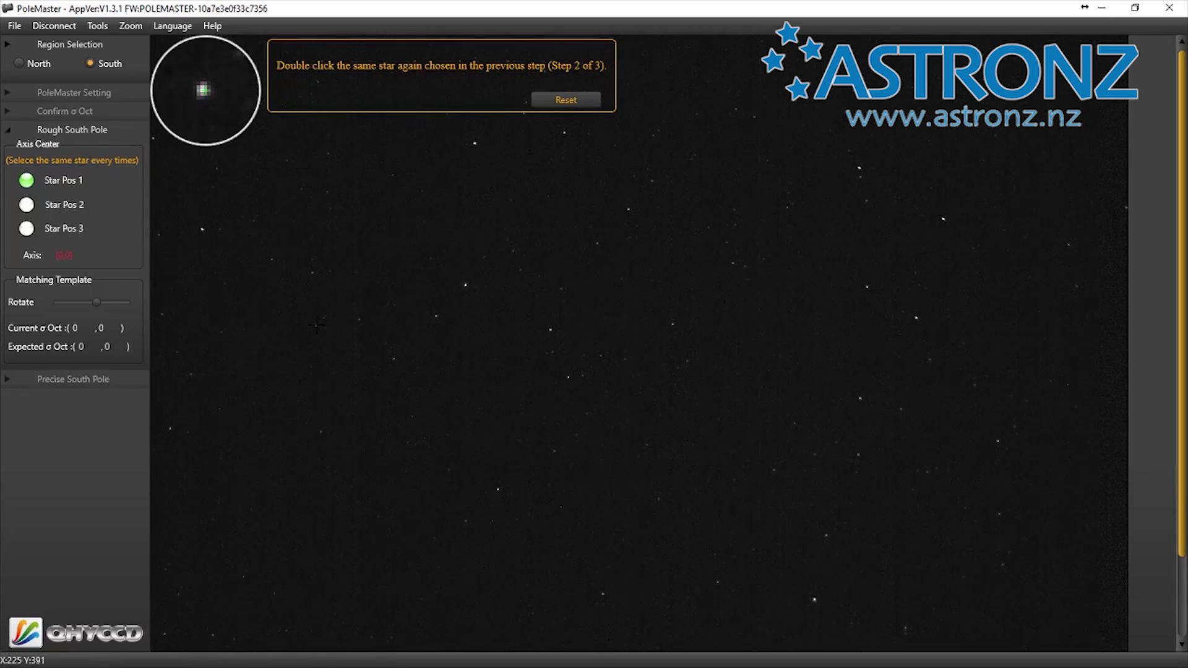
{"action": "double_click", "coordinate": [317, 325]}
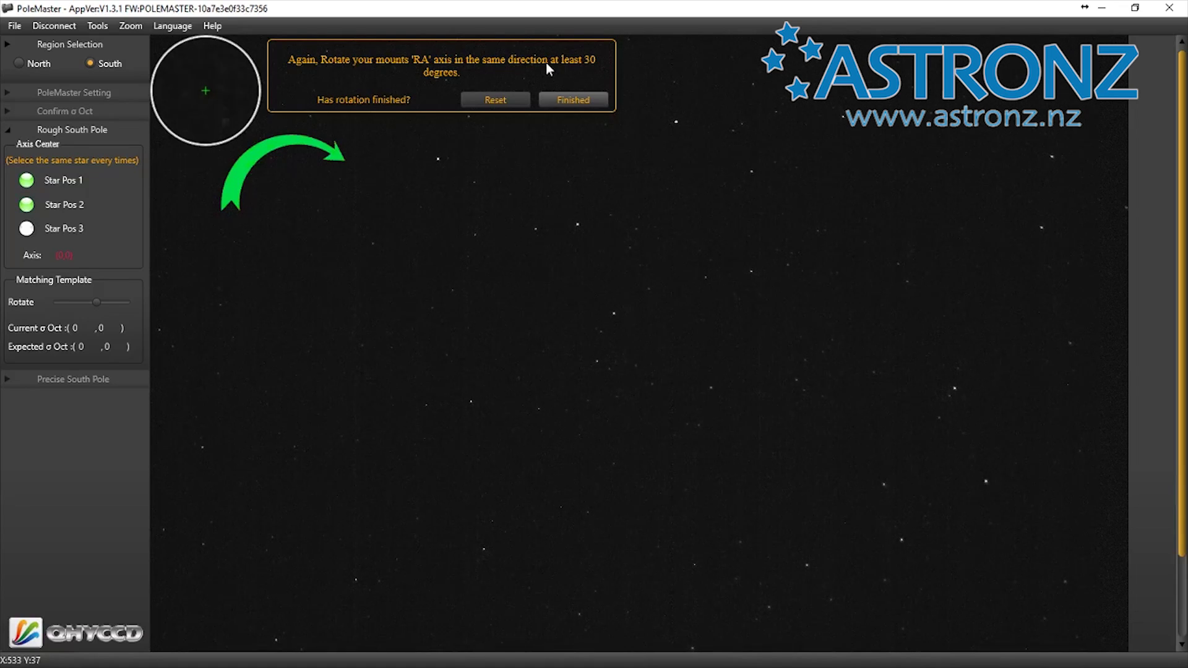
Confirm the second RA rotation and record the star's third position
{"action": "left_click", "coordinate": [569, 99]}
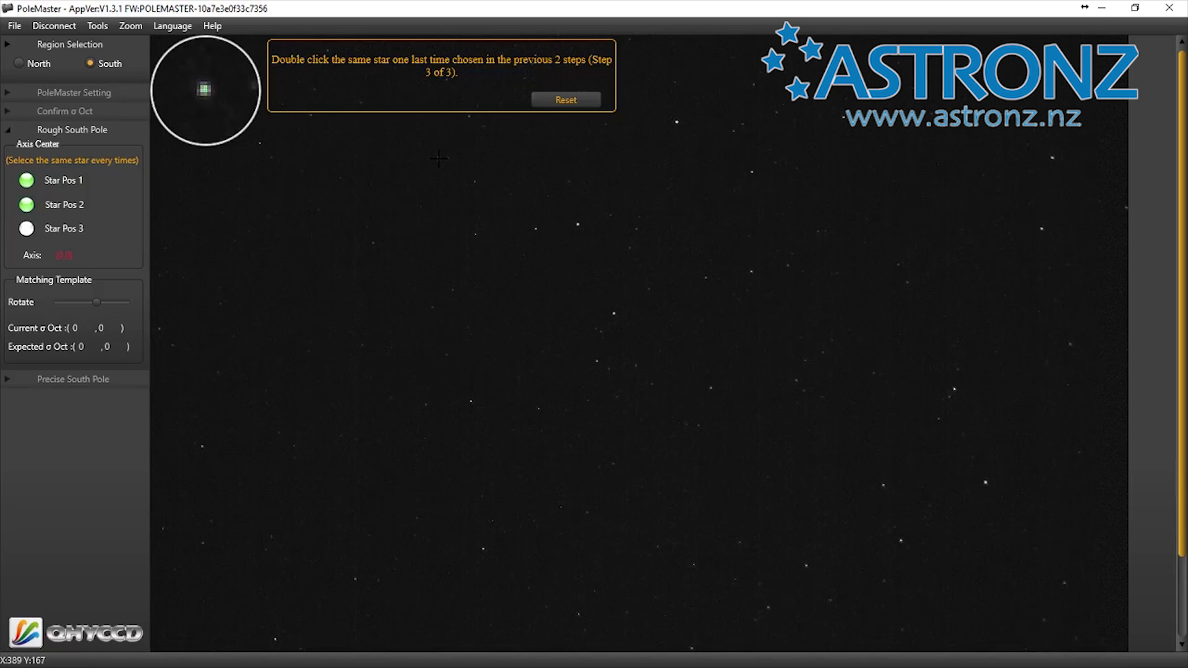
{"action": "double_click", "coordinate": [438, 158]}
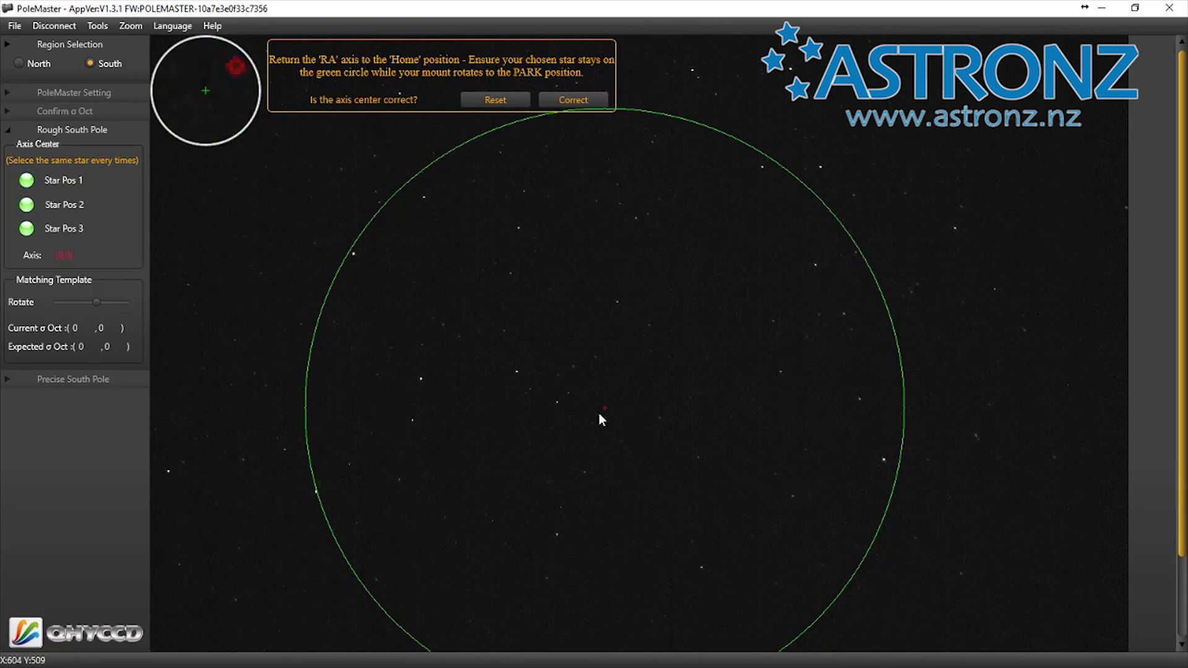
Confirm the axis centre is correct and place the matching template on σ Oct
{"action": "left_click", "coordinate": [591, 100]}
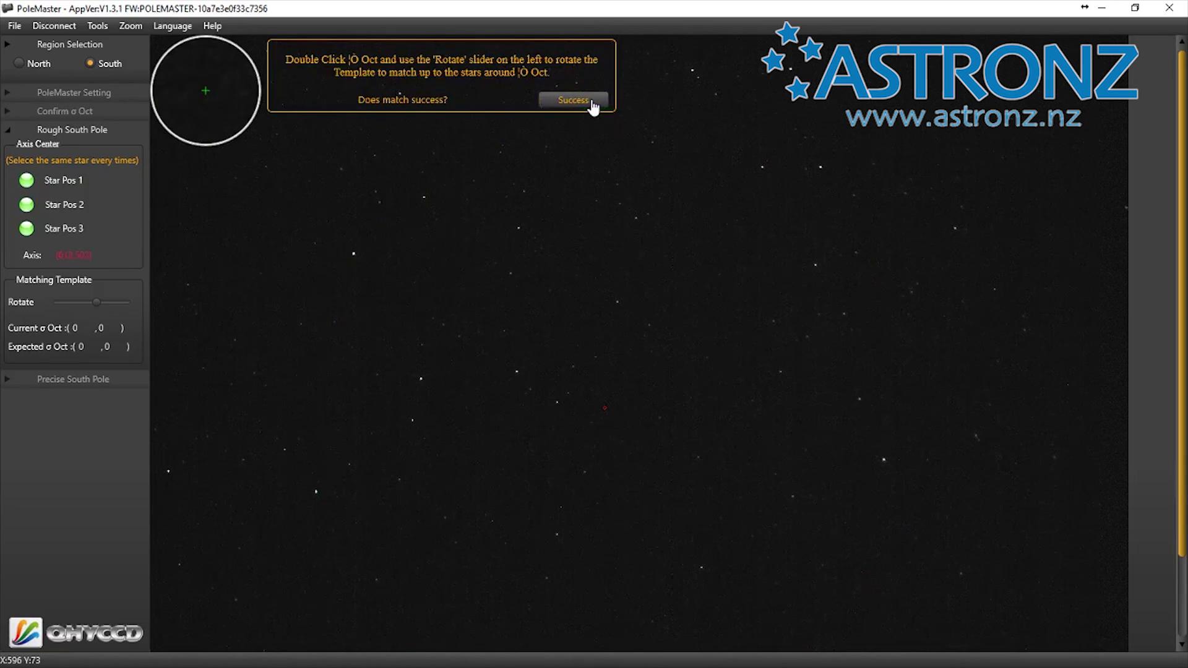
{"action": "double_click", "coordinate": [421, 381]}
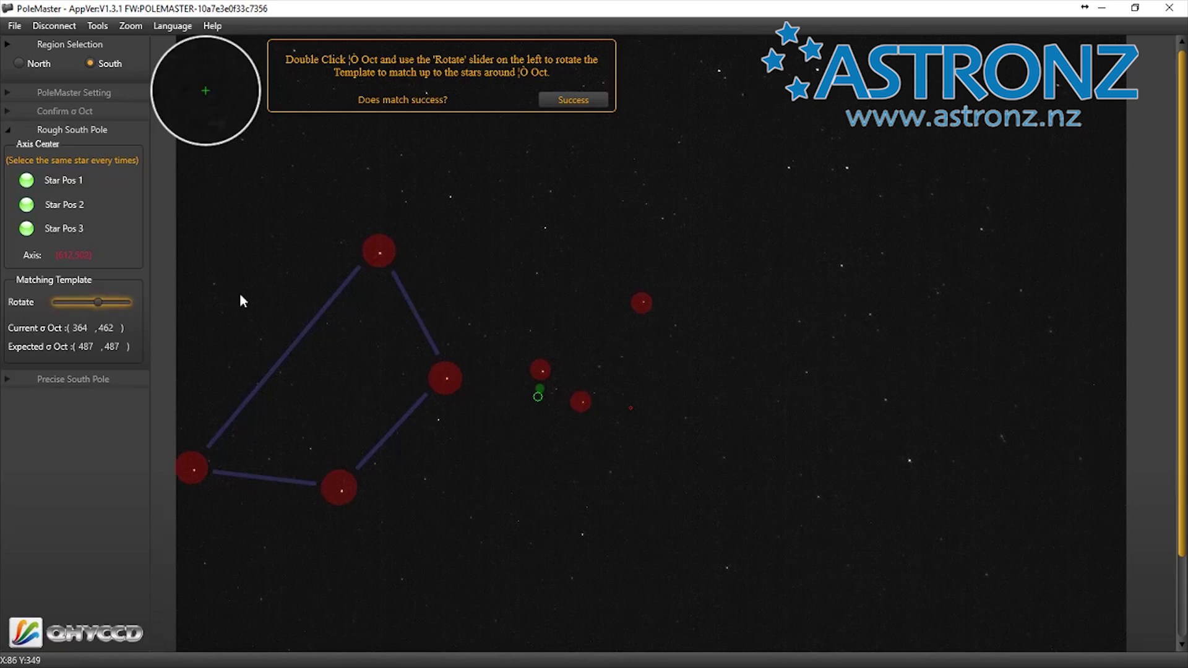
Accept the σ Oct template match to display the green target circle
{"action": "left_click", "coordinate": [585, 106]}
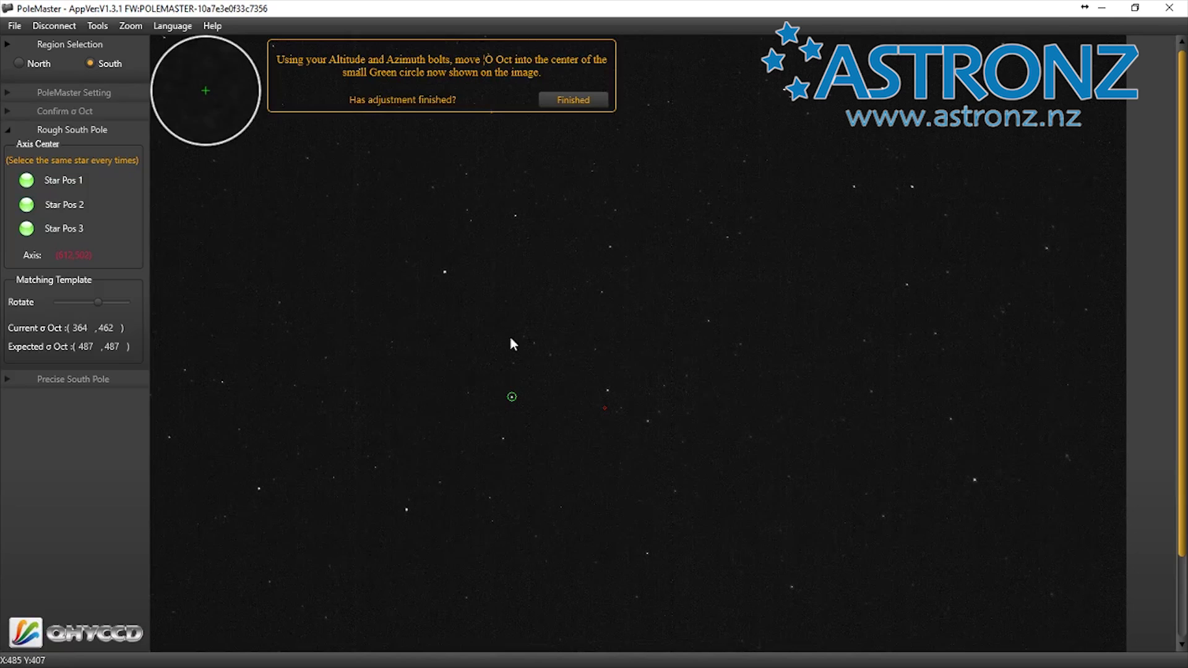
Finish the altitude/azimuth adjustment and re-place the template on σ Oct at 487, 487
{"action": "left_click", "coordinate": [584, 109]}
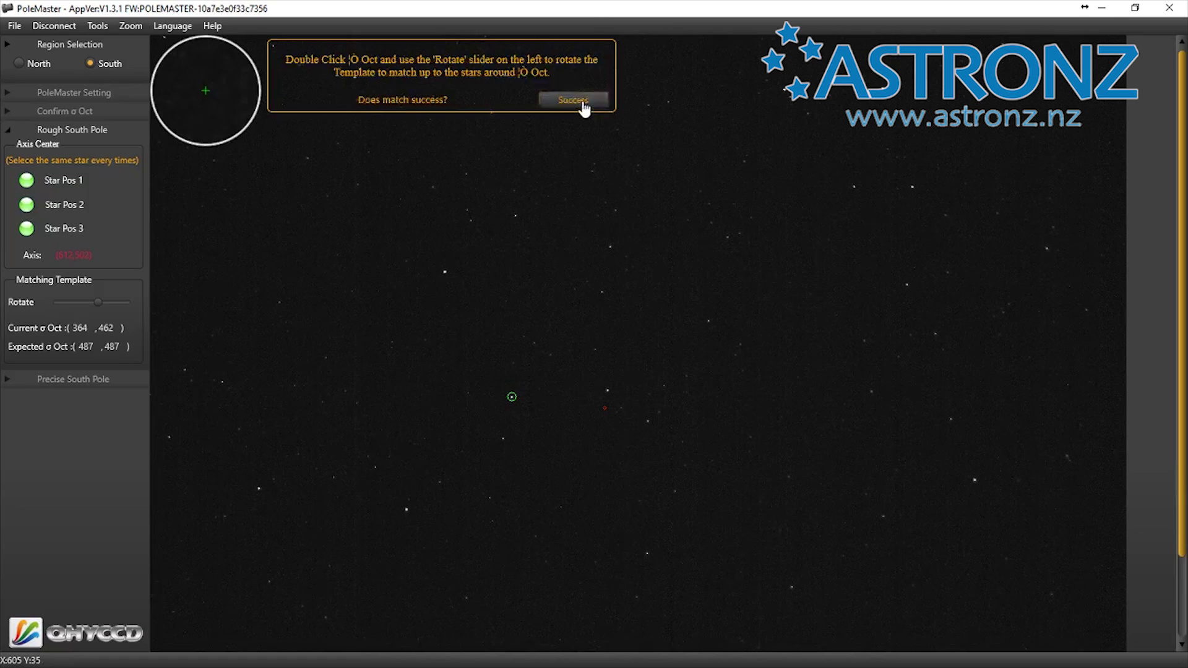
{"action": "double_click", "coordinate": [513, 399]}
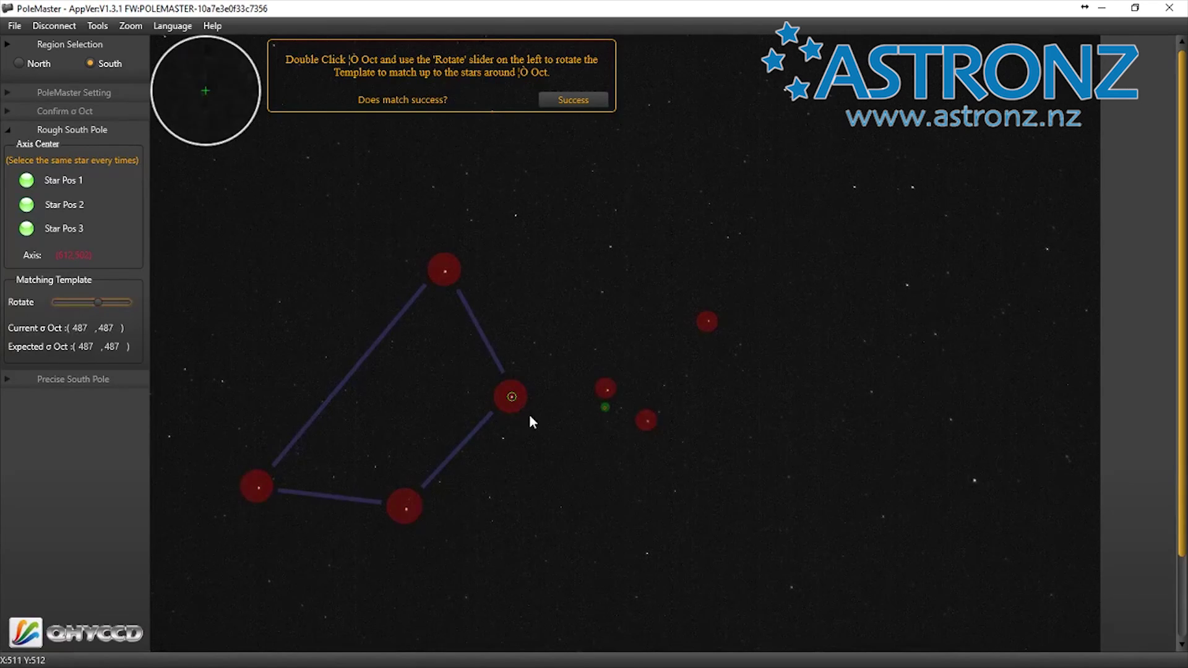
Accept the σ Oct match and begin precise south pole alignment, tracking reference stars A and B
{"action": "left_click", "coordinate": [570, 105]}
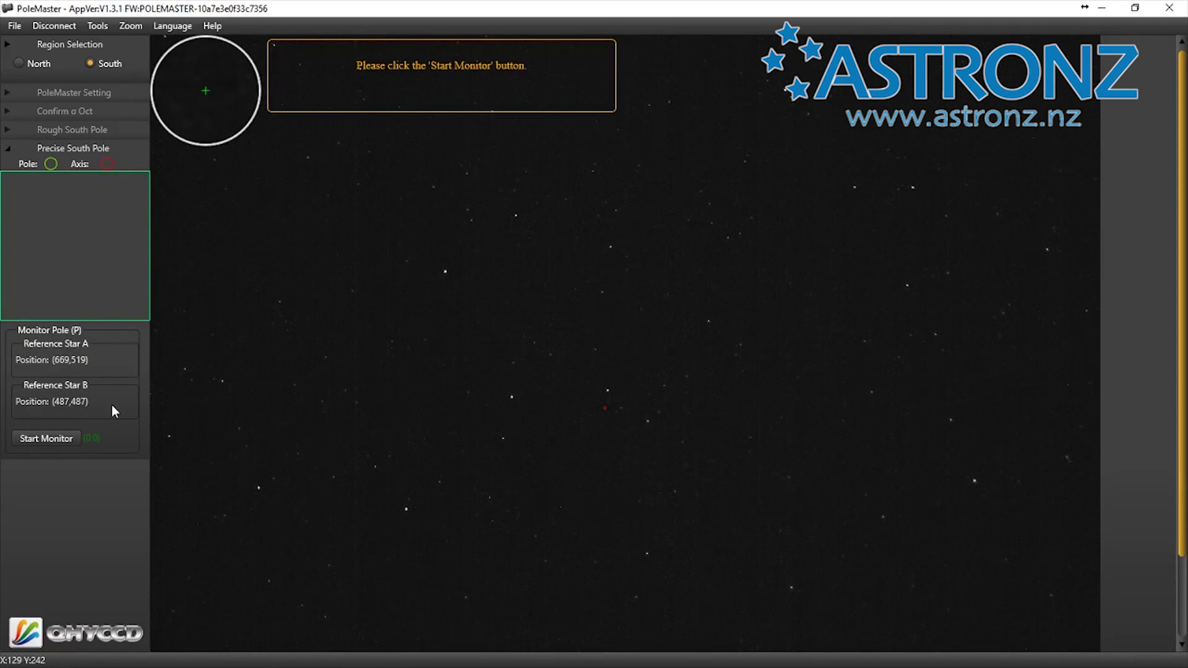
{"action": "left_click", "coordinate": [54, 439]}
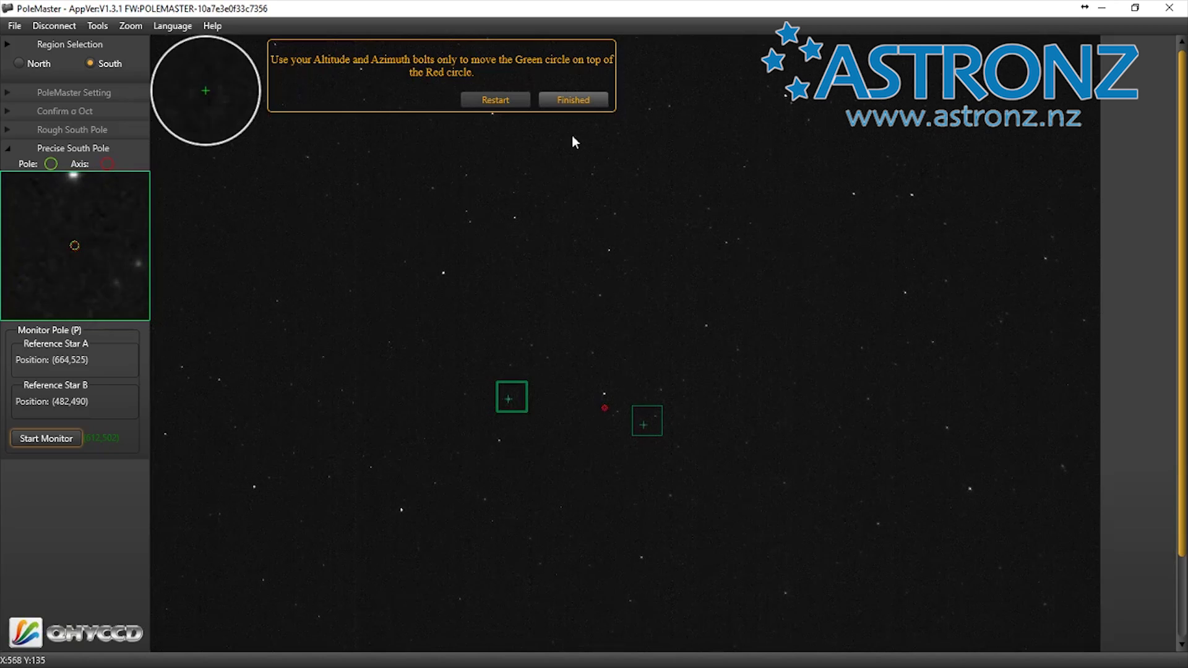
Confirm the green circle sits on the red circle by clicking Finished
{"action": "left_click", "coordinate": [574, 102]}
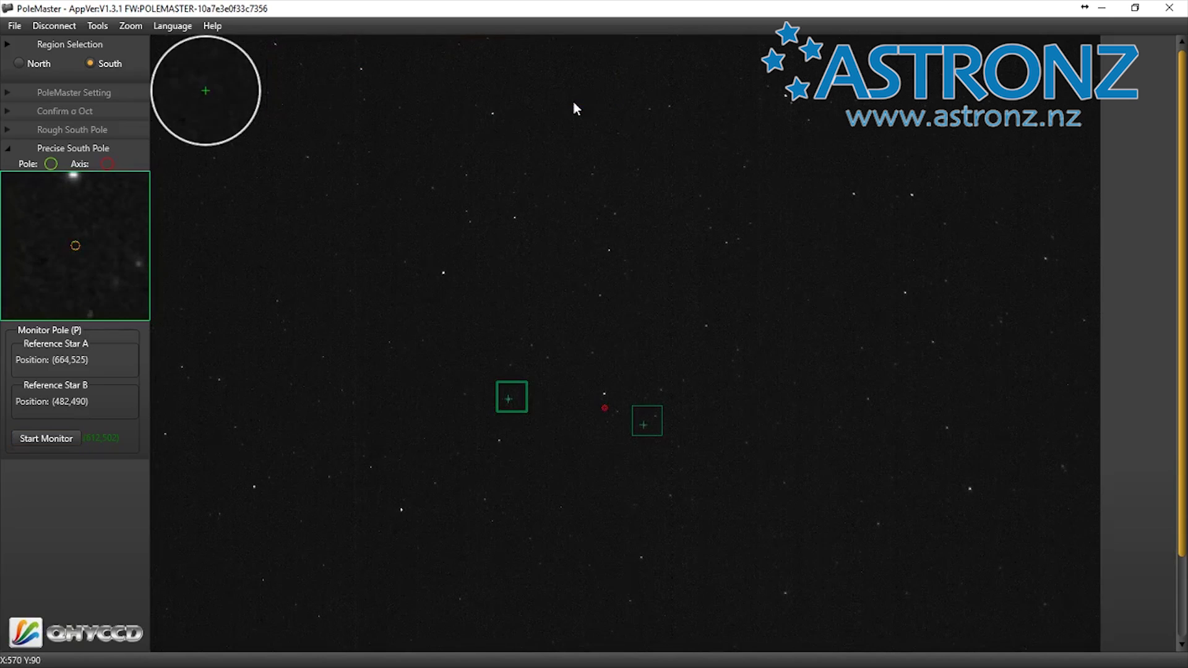